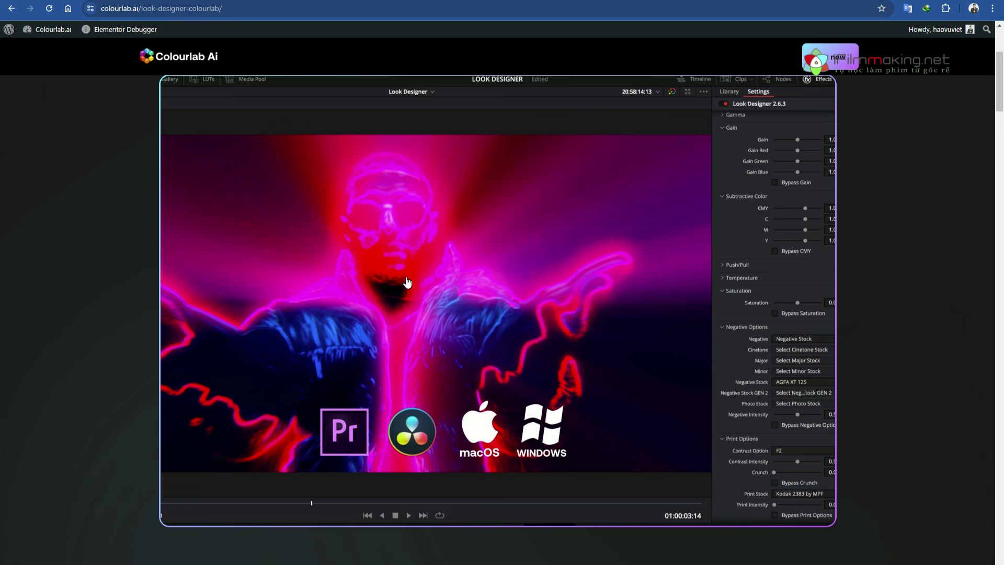
Scroll the Colourlab Ai Look Designer page back up to its heading
scroll(407, 283, "up", 4)
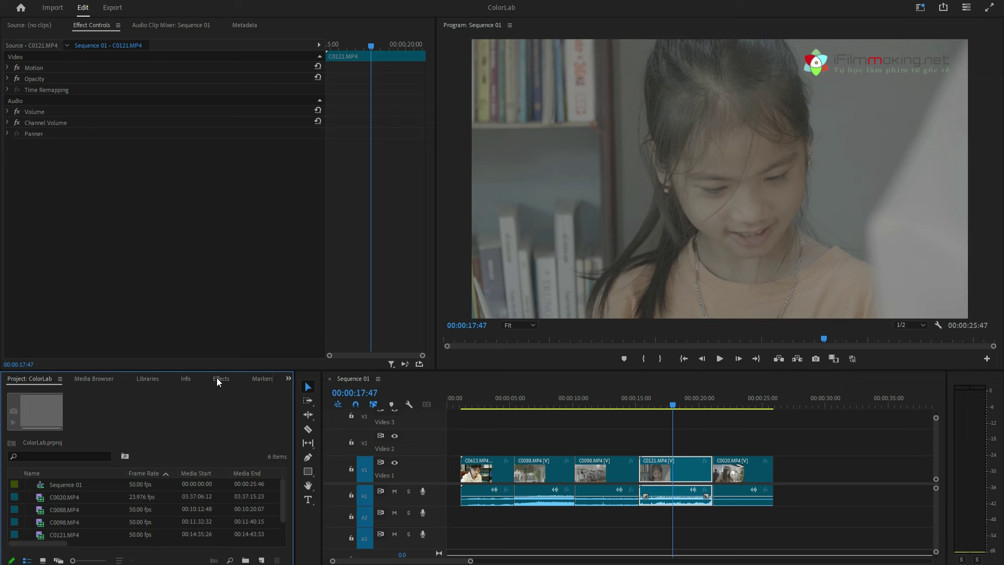
Search the effects for 'Look de' and drop Look Designer 3 onto clip C0121
left_click(217, 377)
type("L")
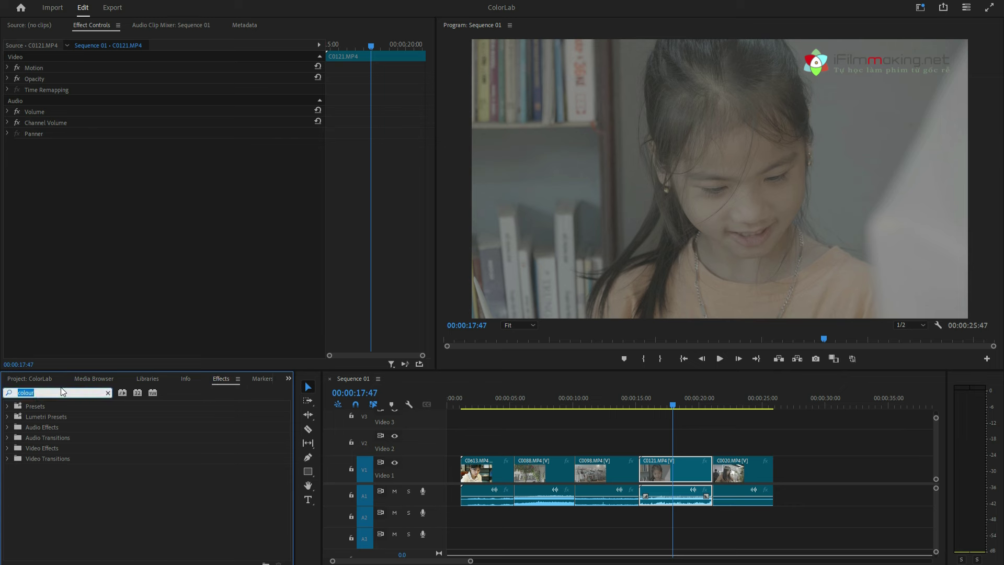
type("ook de")
left_click_drag(52, 468, 681, 472)
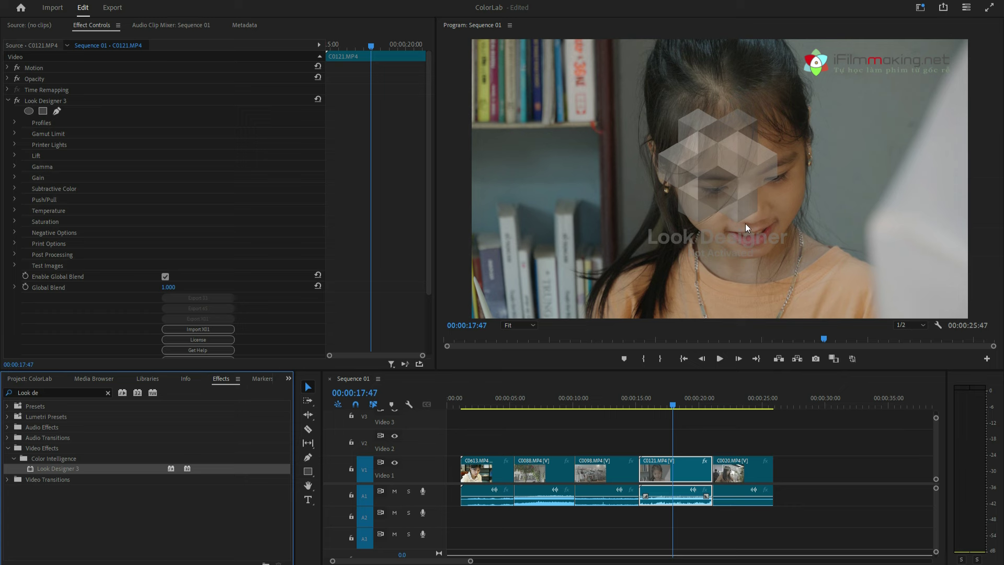
On C0121, set Look Designer 3's Input Profile to SONY SLOG3 SGAMUTCINE and Output Profile to REC709
left_click(679, 467)
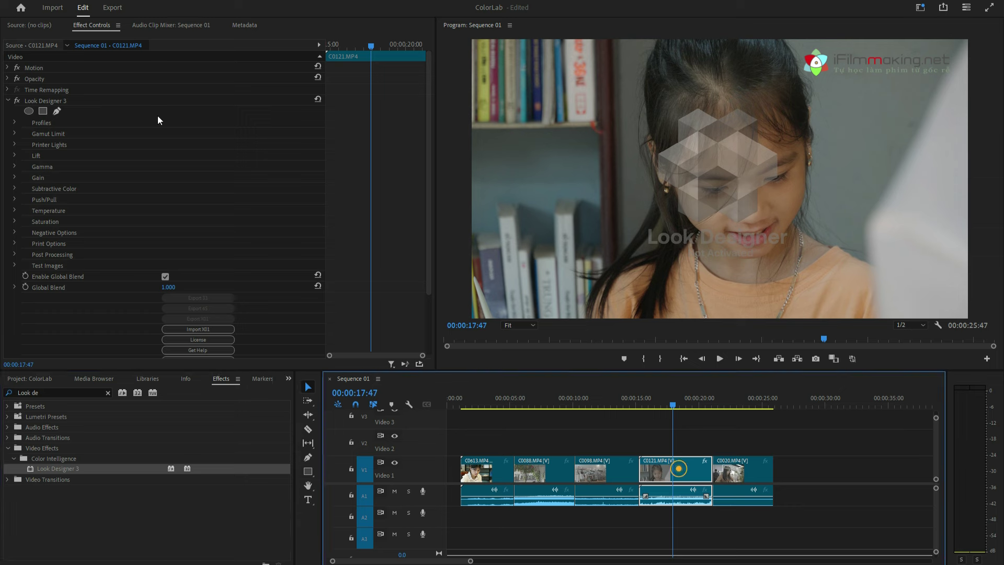
left_click(12, 120)
left_click(14, 122)
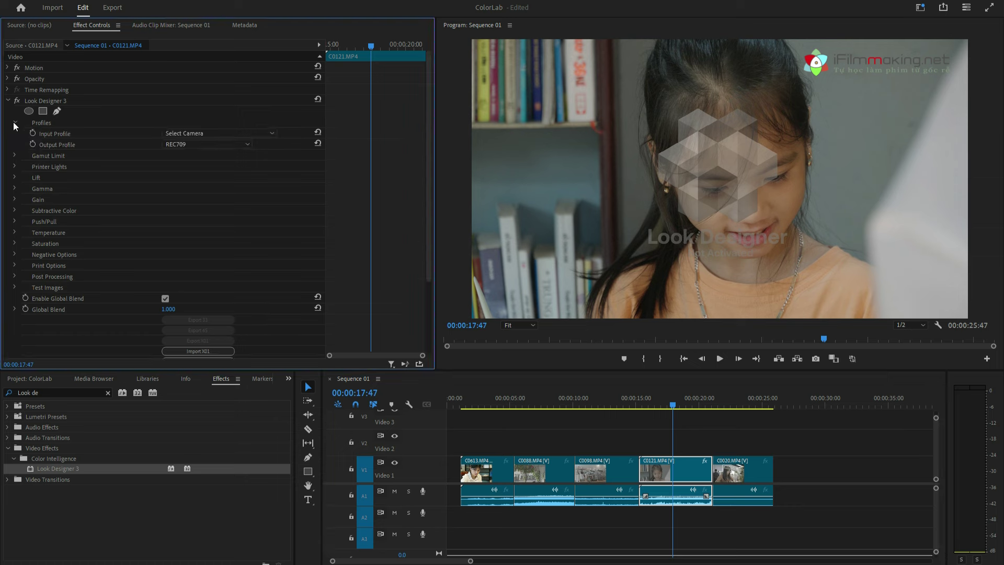
left_click(259, 133)
left_click_drag(278, 252, 278, 374)
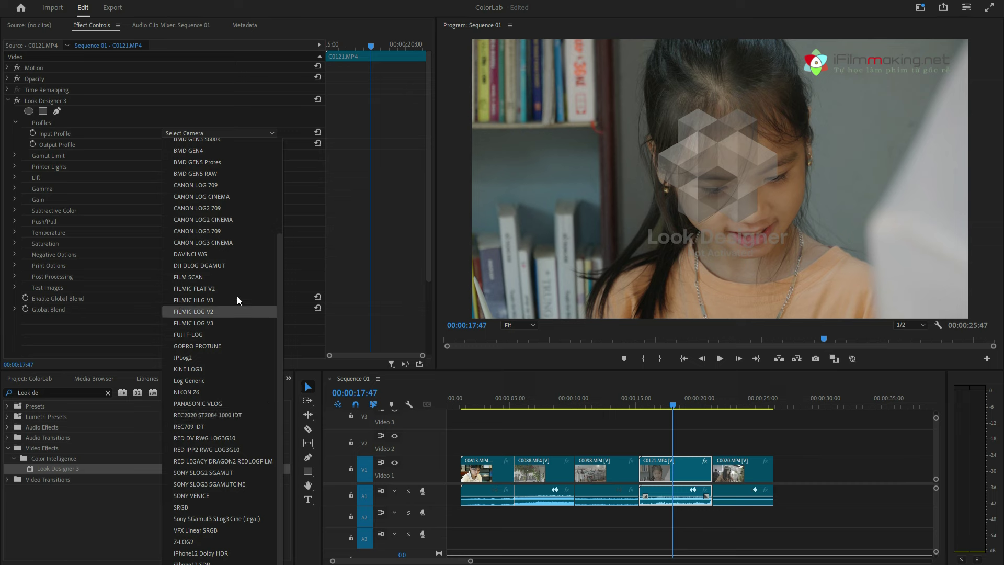
left_click(196, 488)
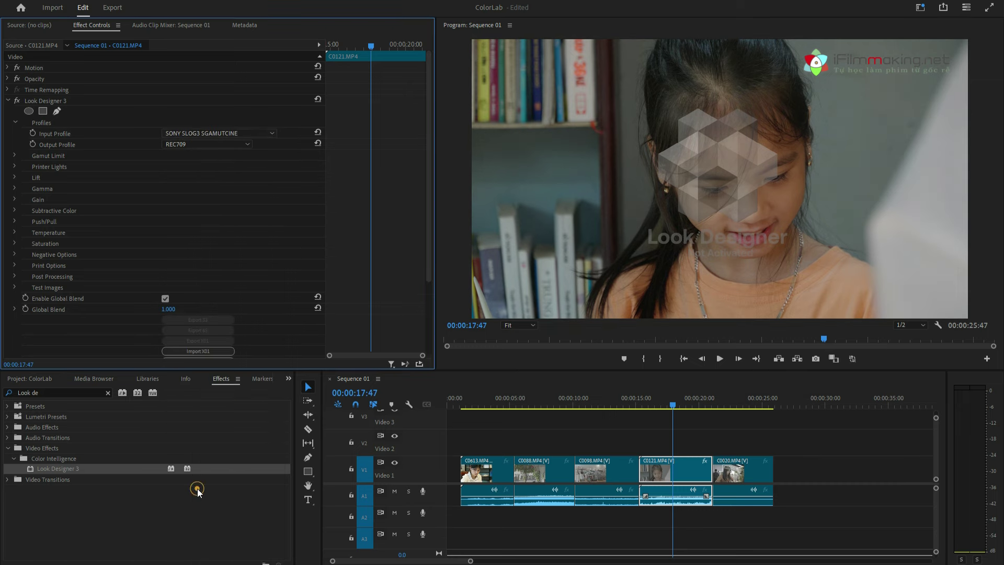
left_click(217, 144)
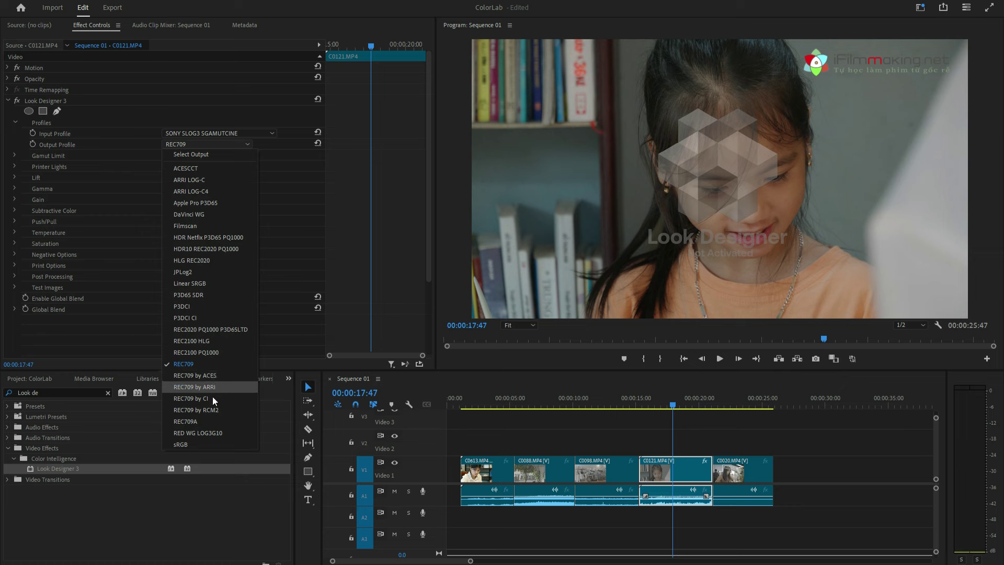
left_click(193, 363)
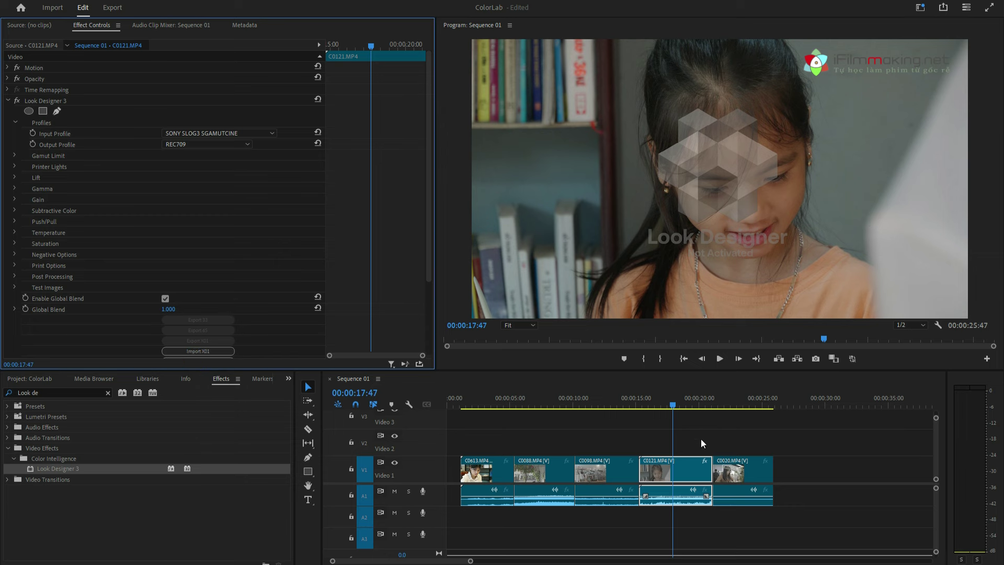
Try lowering Lift, then return it to near neutral at about 0.007
left_click(15, 122)
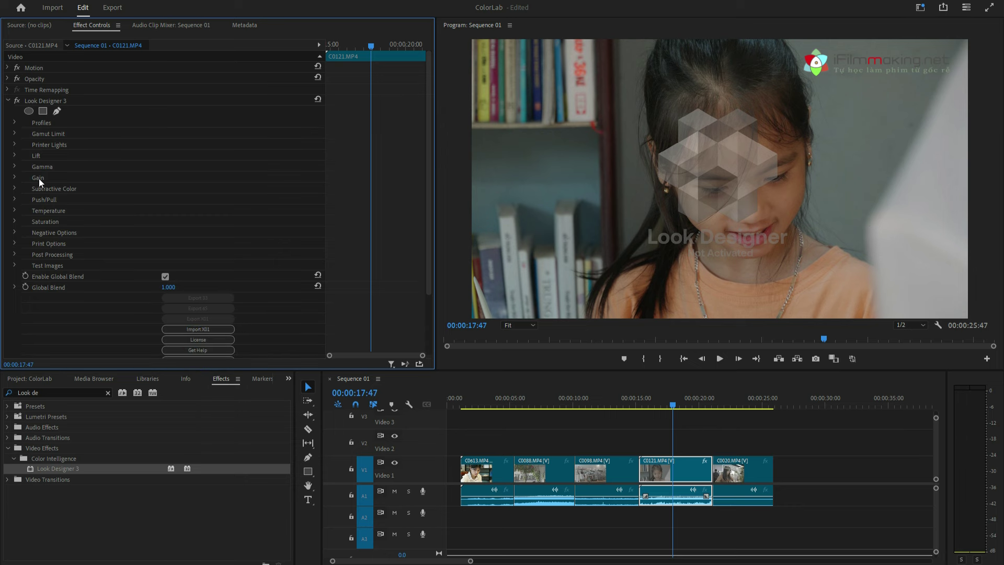
left_click(14, 155)
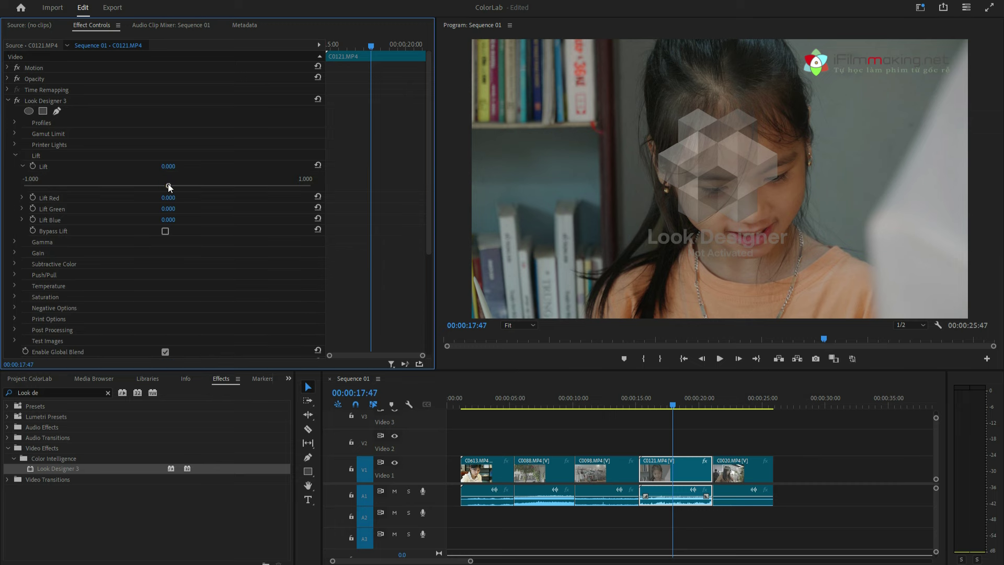
left_click_drag(167, 184, 139, 186)
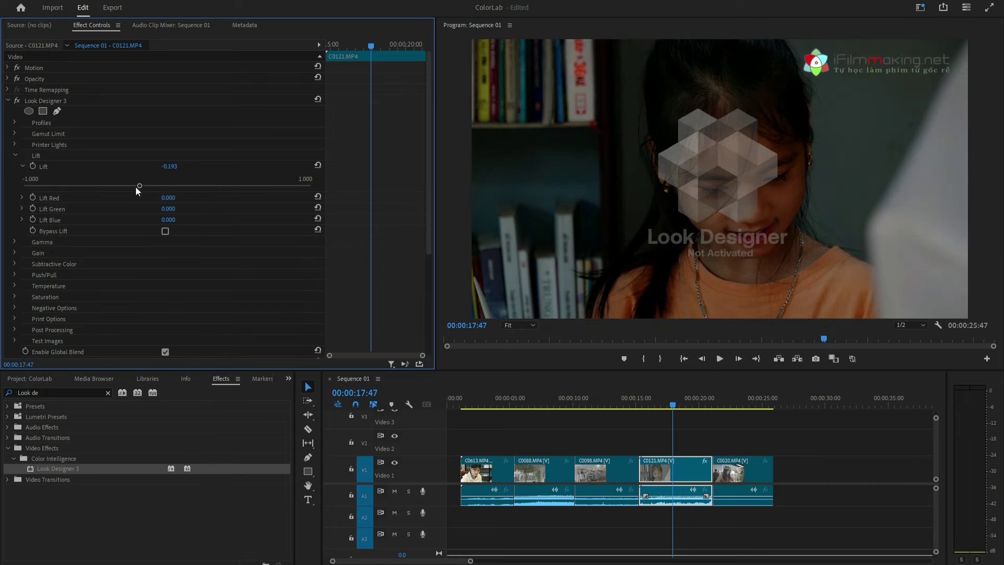
left_click(168, 185)
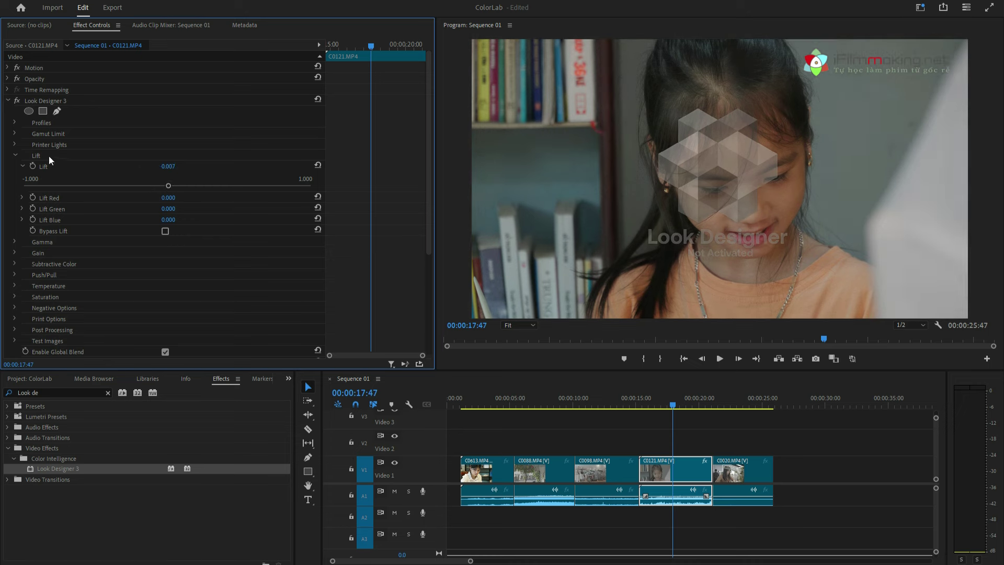
left_click(14, 155)
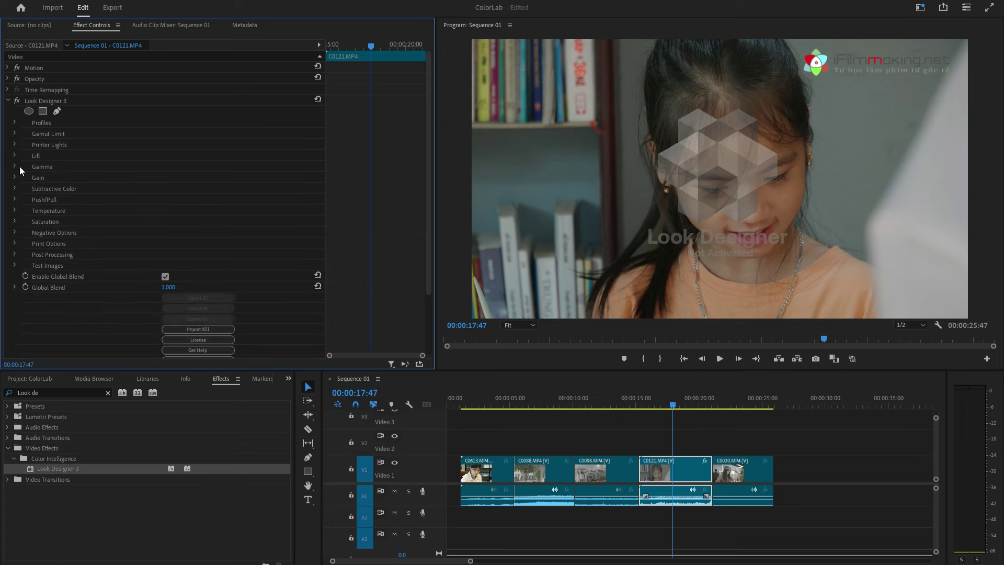
Raise Gamma to about 1.078 to brighten the midtones
left_click(14, 166)
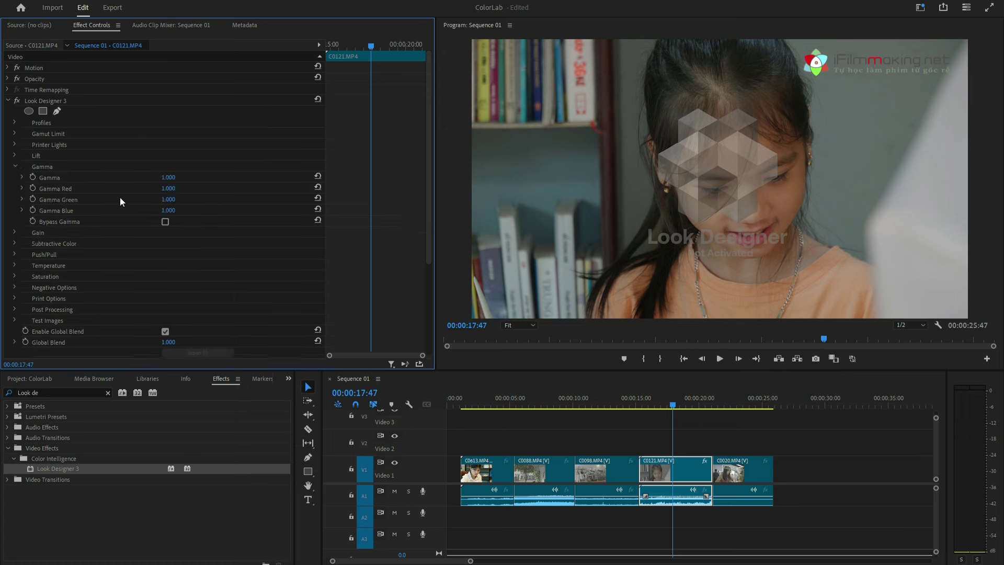
left_click(22, 177)
left_click(161, 196)
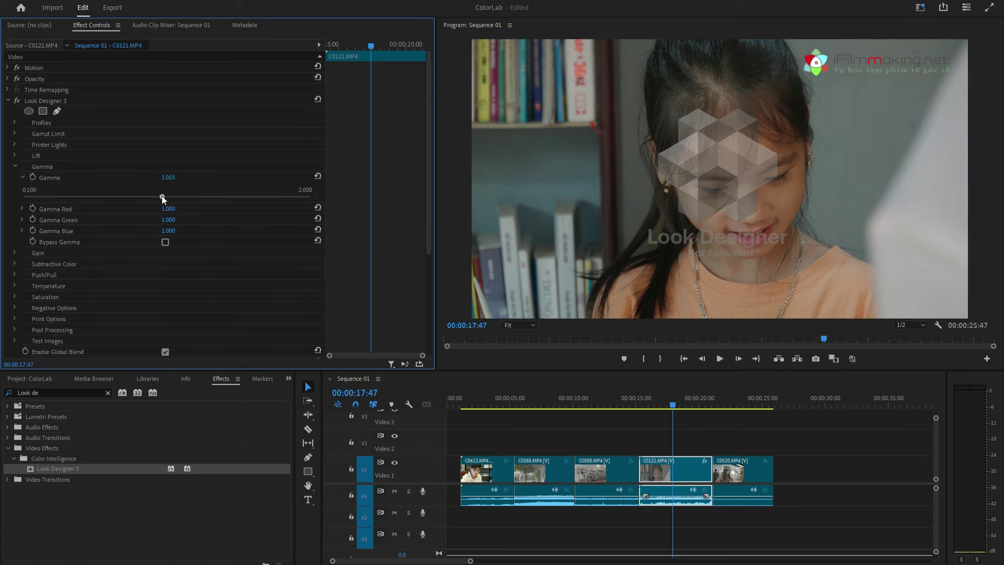
mouse_move(162, 197)
left_mouse_down()
mouse_move(189, 197)
mouse_move(173, 198)
left_mouse_up()
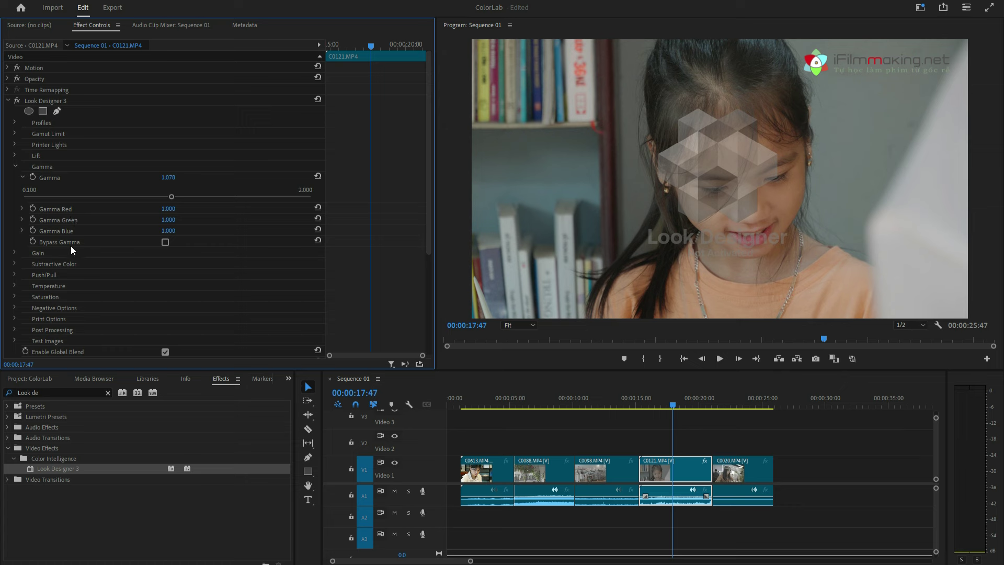
left_click(15, 165)
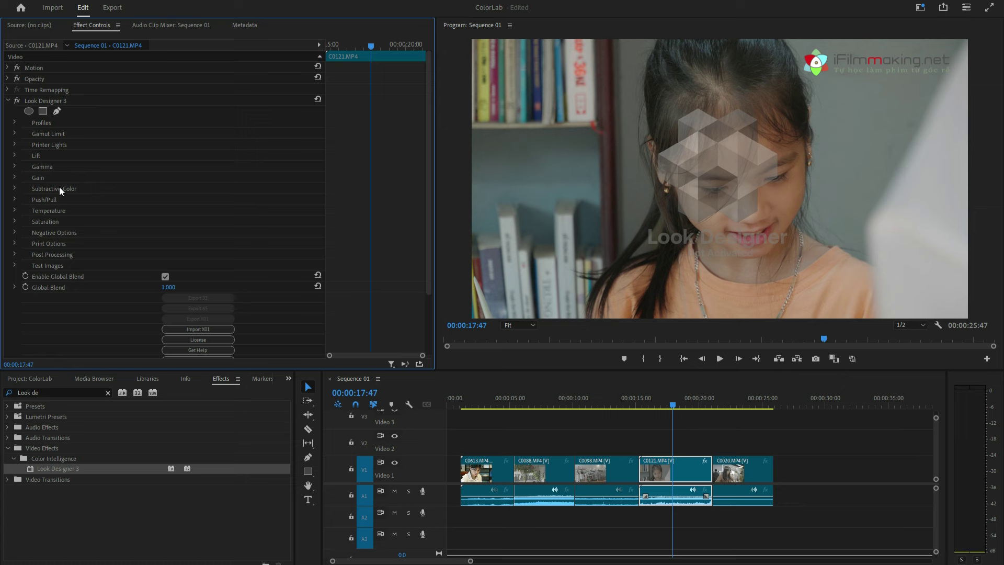
Adjust Look Designer 3's Temperature and Saturation sliders on clip C0121
left_click(15, 210)
left_click(22, 221)
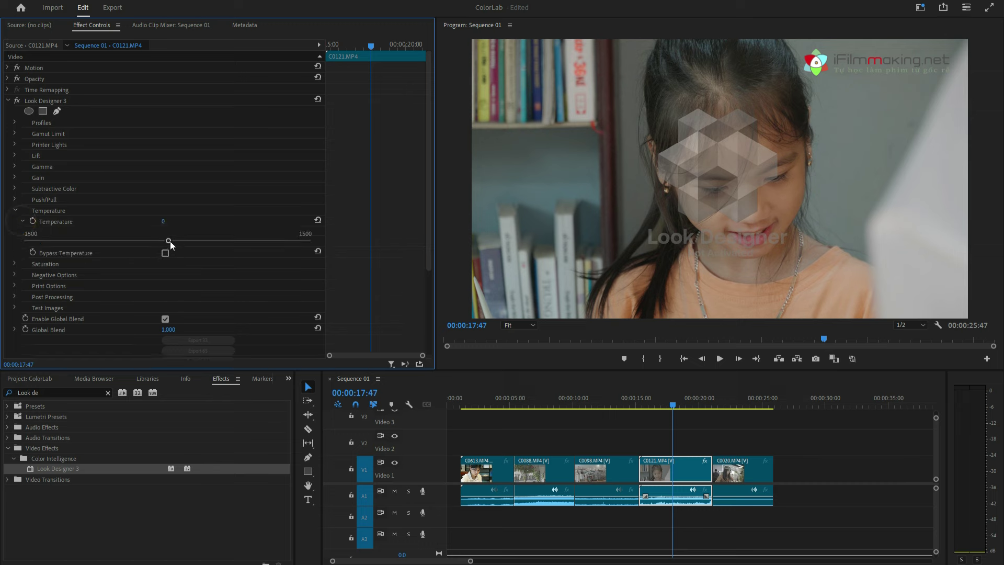
mouse_move(168, 241)
left_mouse_down()
mouse_move(207, 241)
mouse_move(94, 246)
left_mouse_up()
left_click(14, 210)
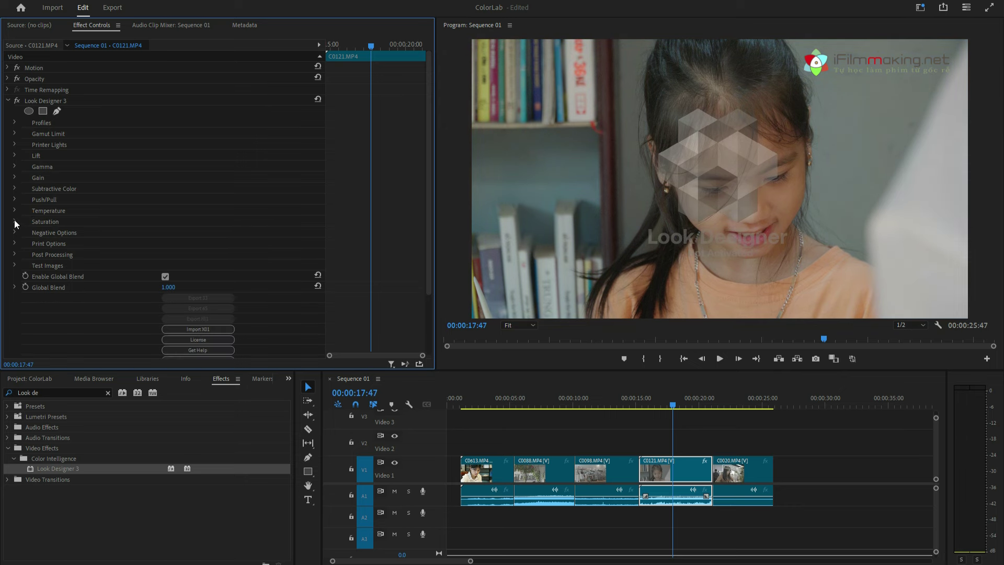
left_click(14, 220)
left_click(22, 232)
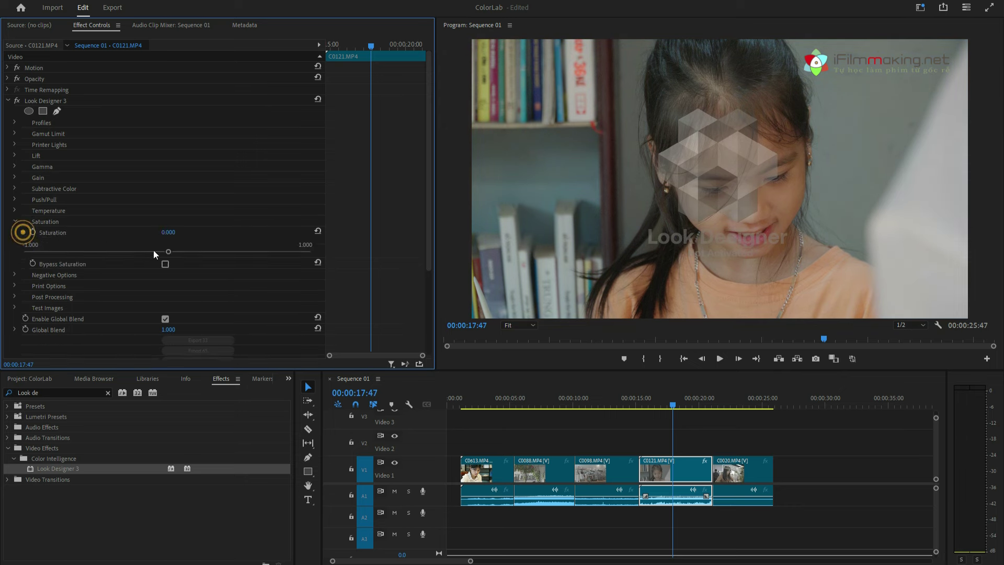
left_click_drag(169, 250, 183, 250)
Expand Negative Options and set the negative emulation type to Cinetone
left_click(16, 221)
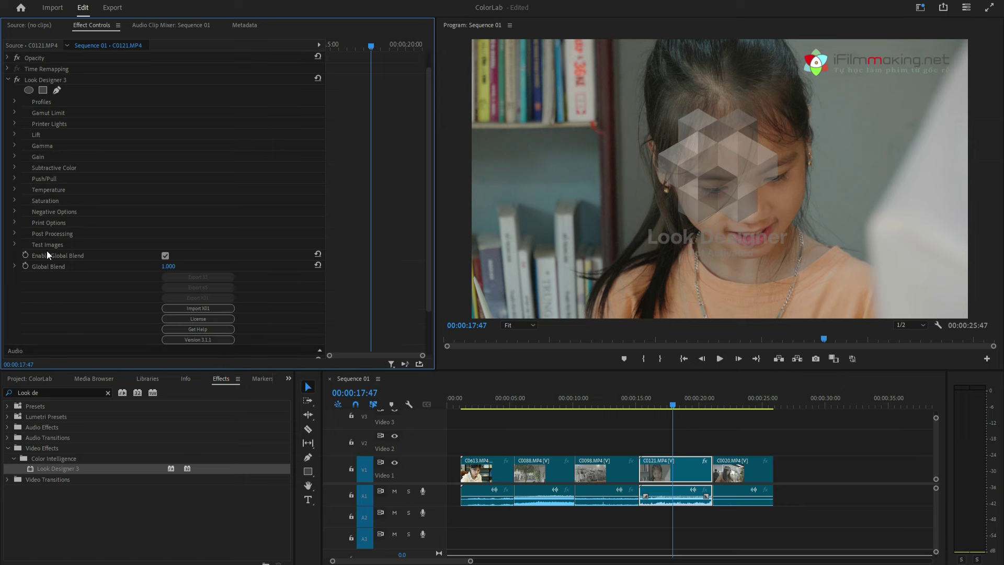
scroll(43, 246, "down", 3)
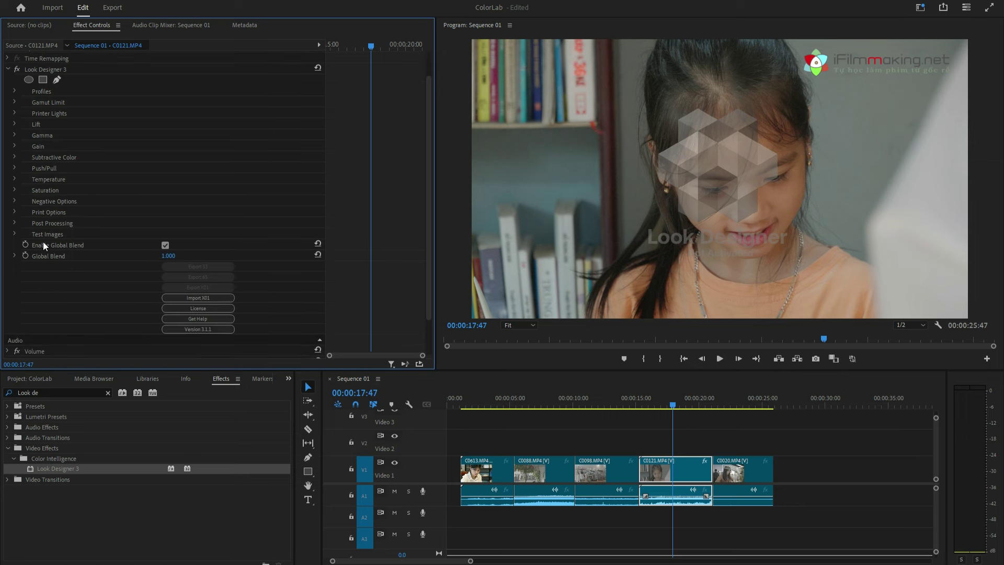
left_click(14, 201)
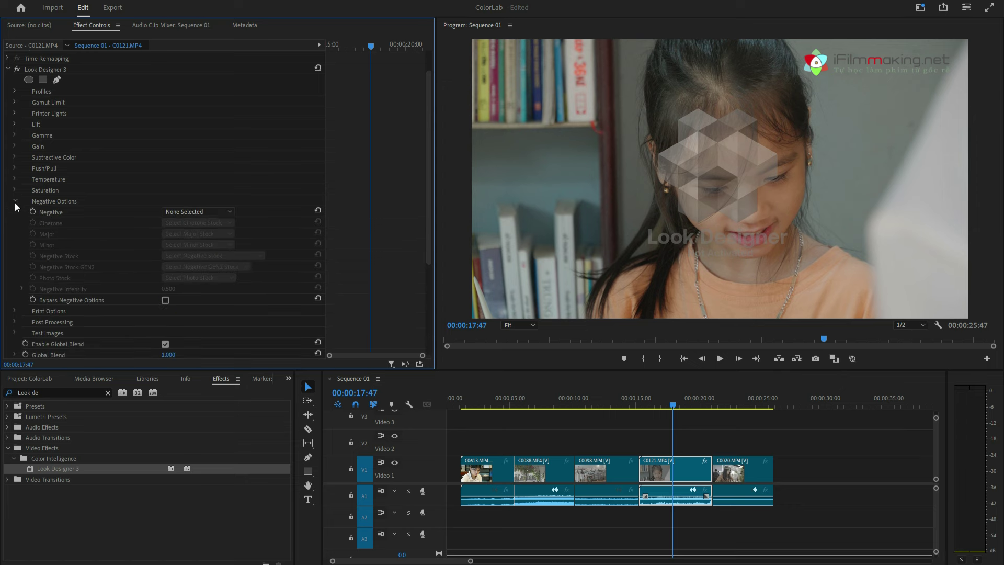
left_click(219, 213)
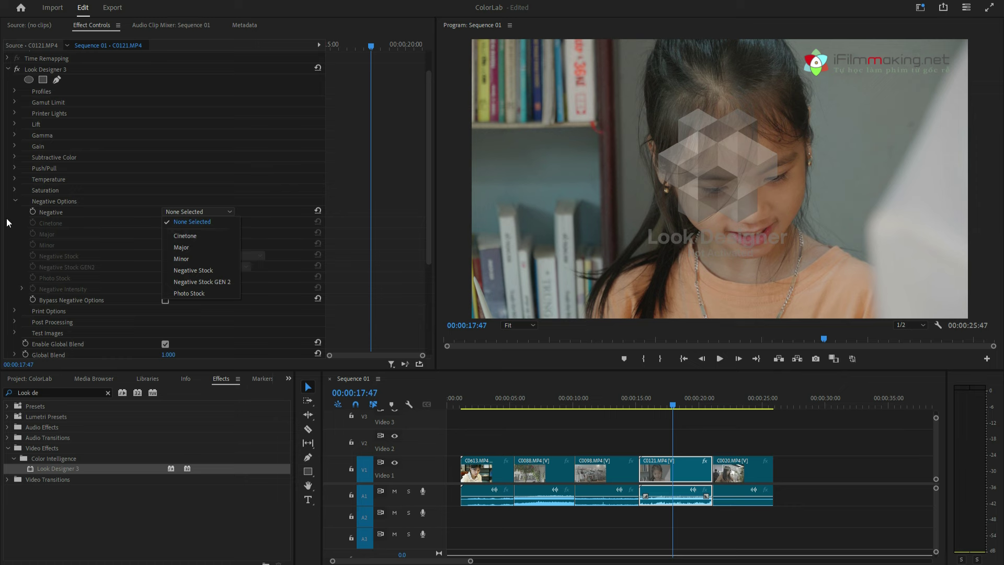
left_click(67, 212)
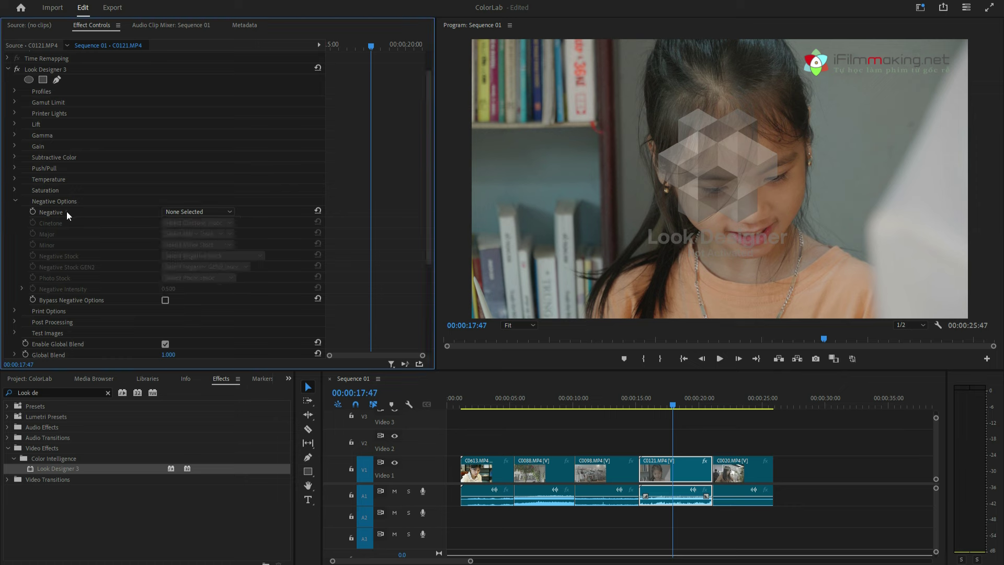
left_click(202, 210)
left_click(202, 209)
left_click(207, 208)
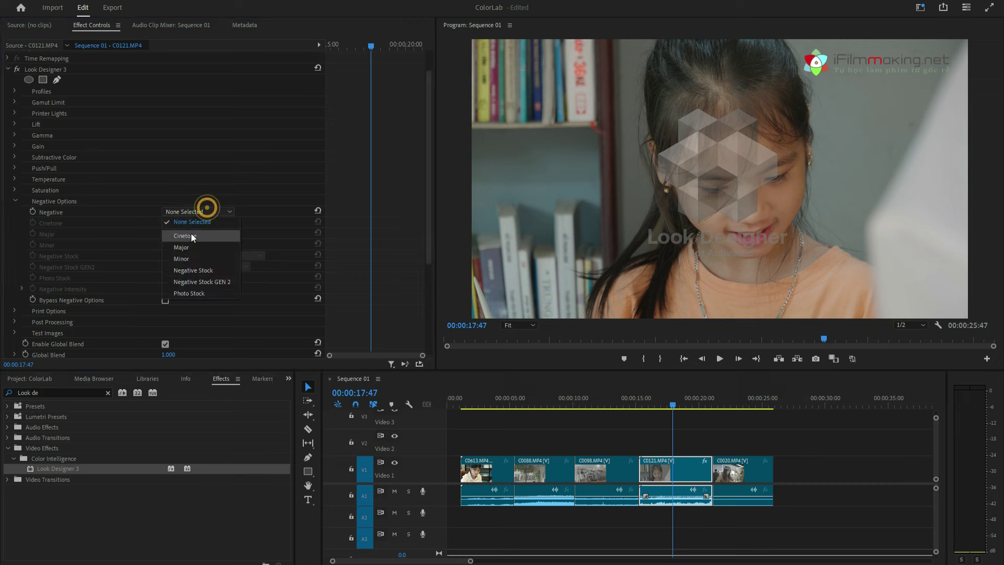
left_click(192, 236)
left_click(198, 222)
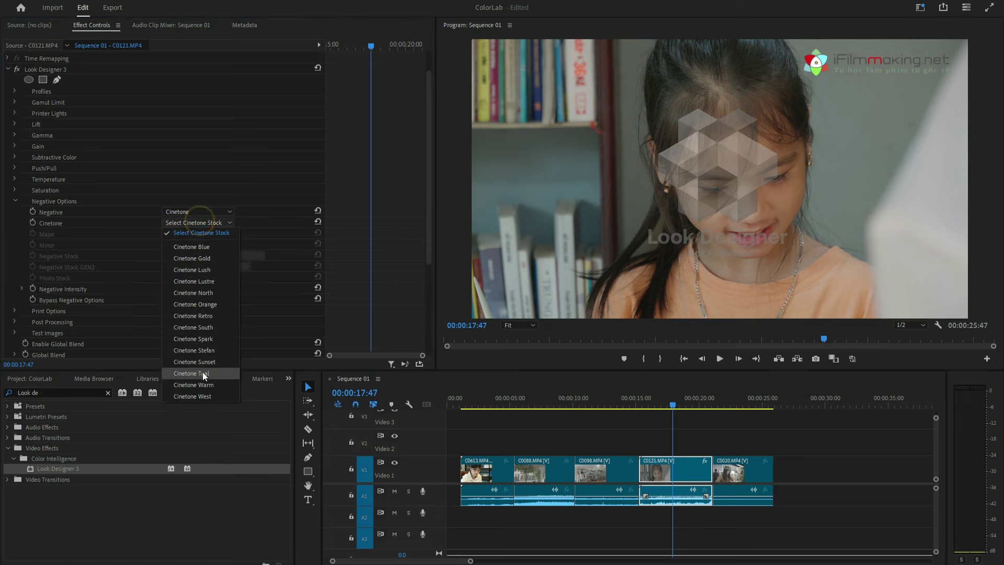
Switch the negative type to Negative Stock and choose Fuji Eterna 8553 Negative
left_click(198, 208)
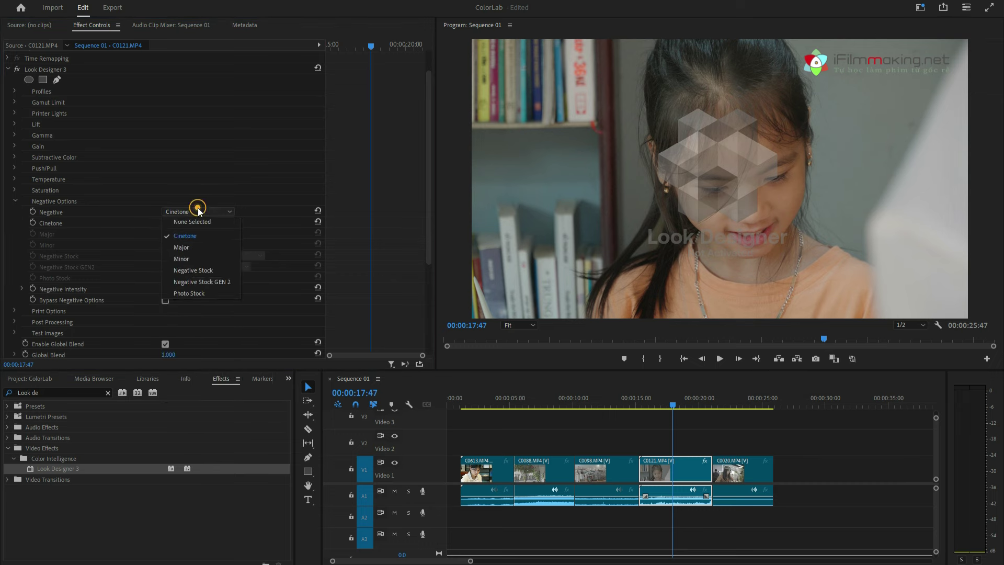
left_click(204, 271)
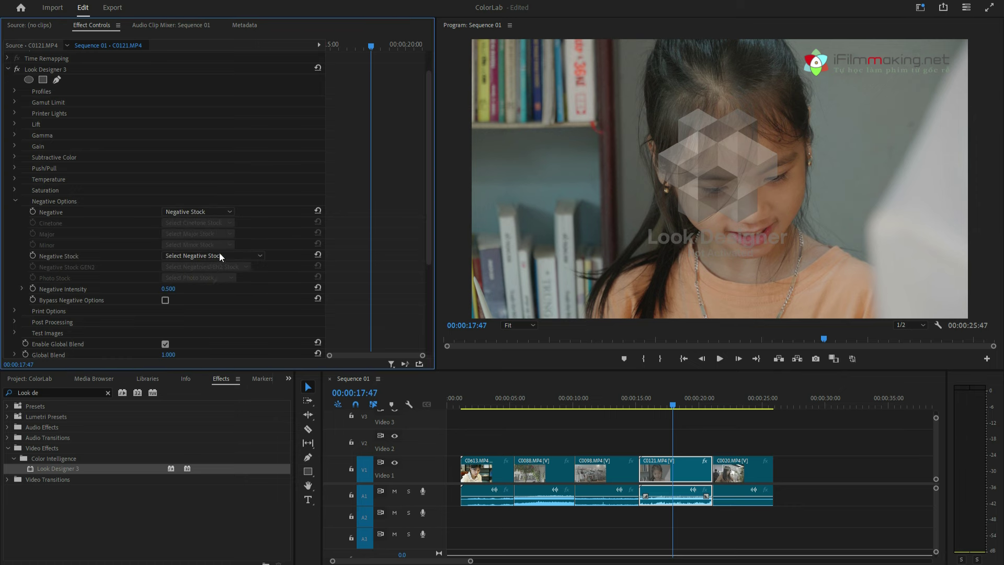
left_click(248, 256)
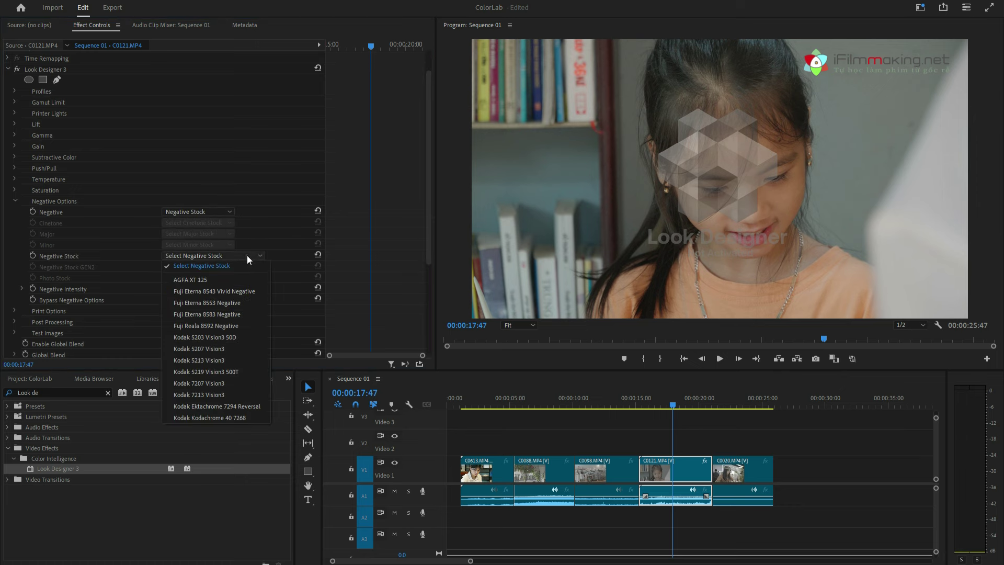
left_click(209, 303)
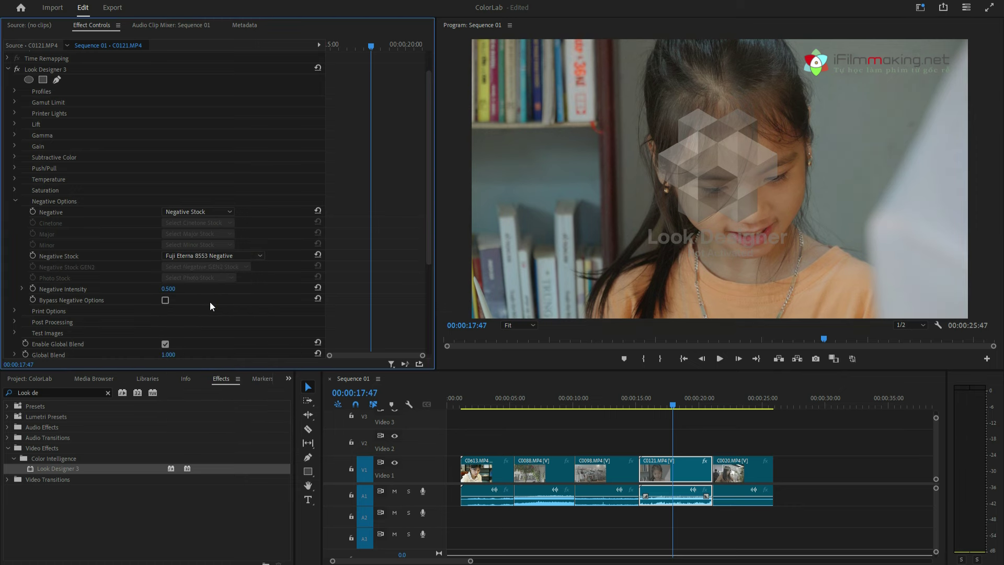
left_click(210, 255)
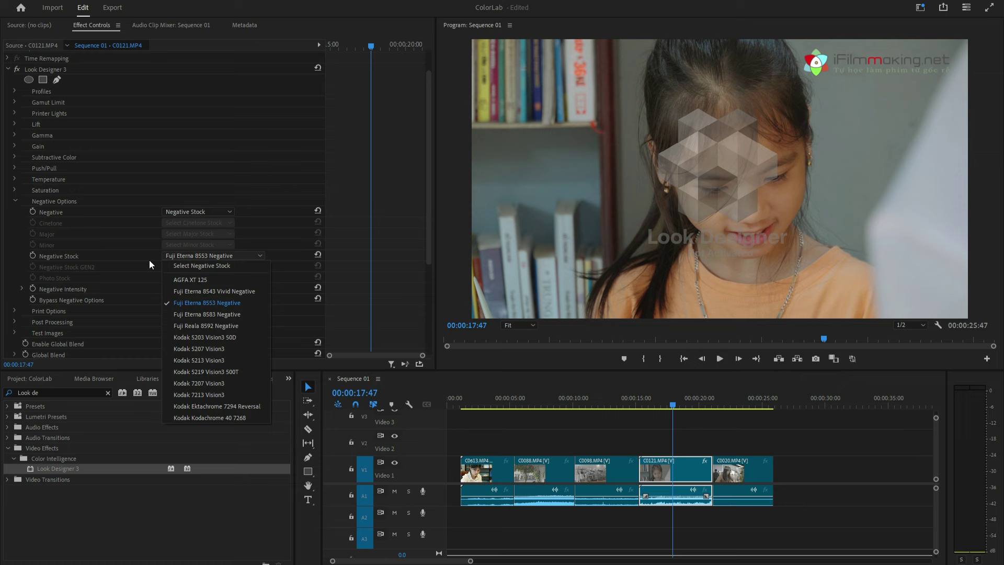
left_click(73, 250)
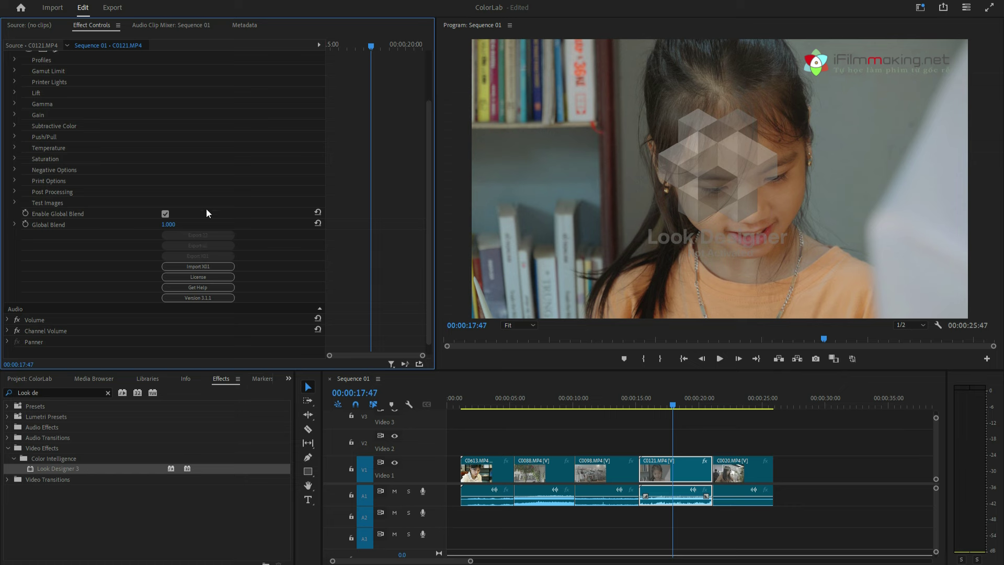
Select the Look Designer 3 effect and check the adjustment layer over C0098 at 00:00:12:05
scroll(131, 212, "up", 3)
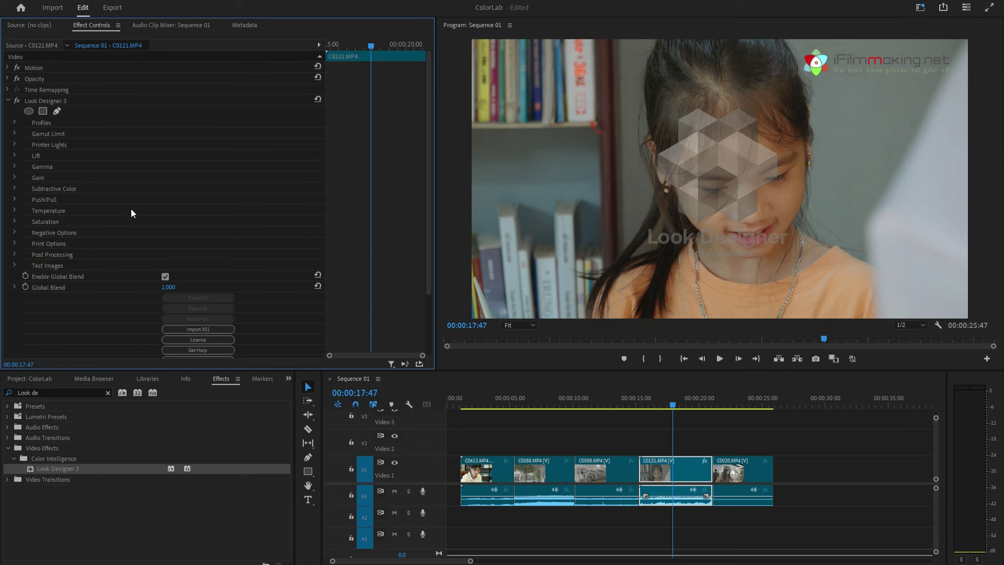
left_click(49, 101)
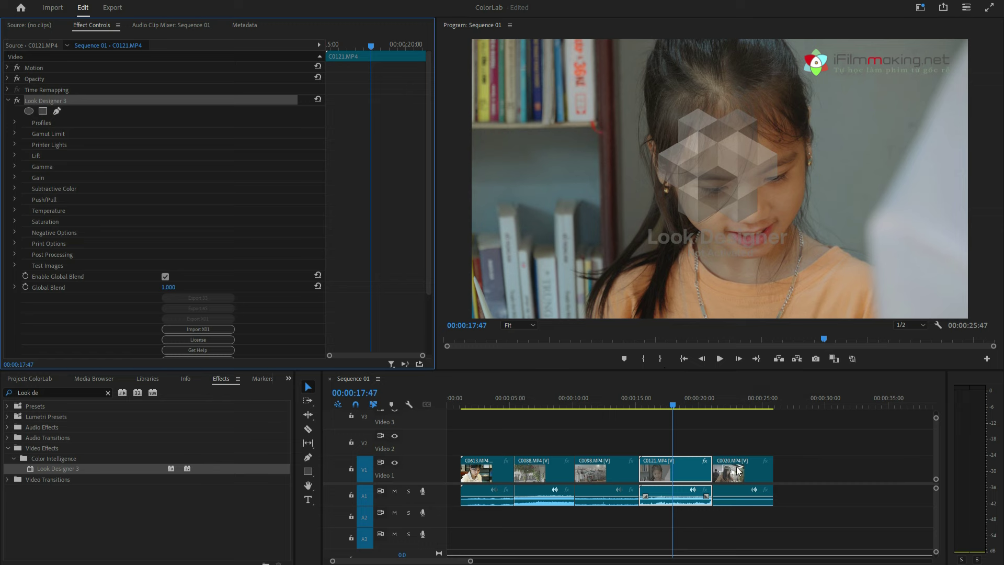
left_click(687, 407)
left_click(743, 408)
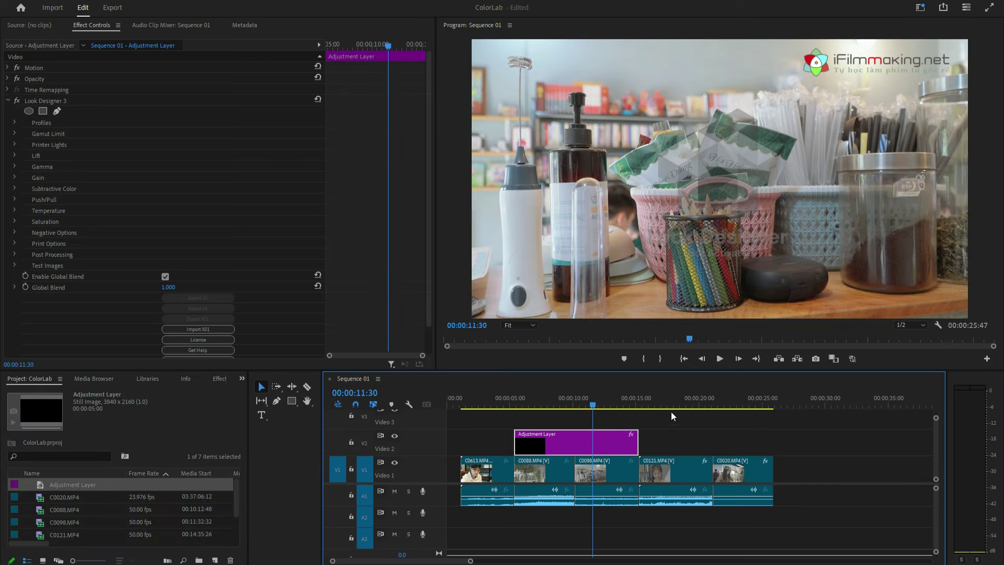
left_click_drag(593, 403, 598, 404)
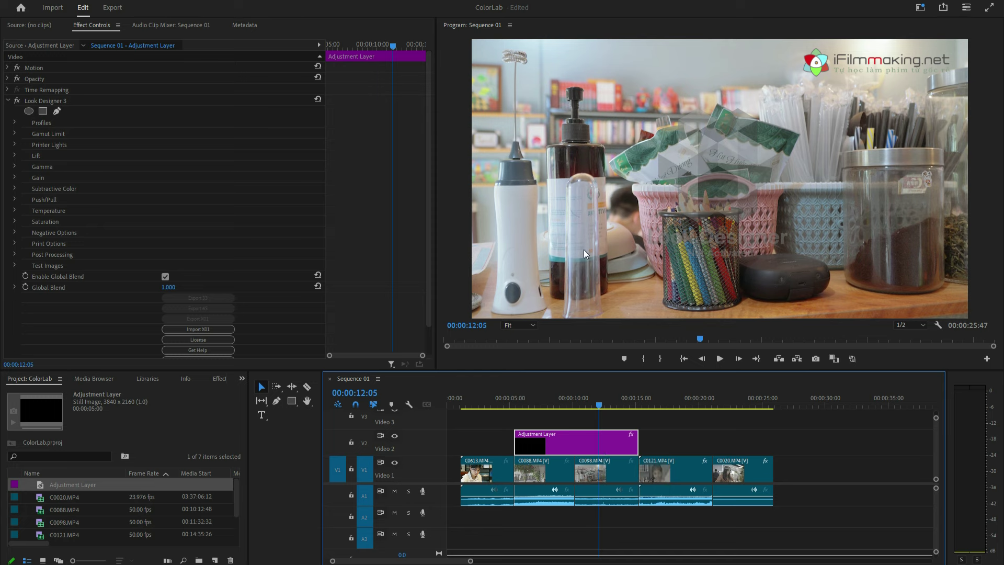
left_click(579, 221)
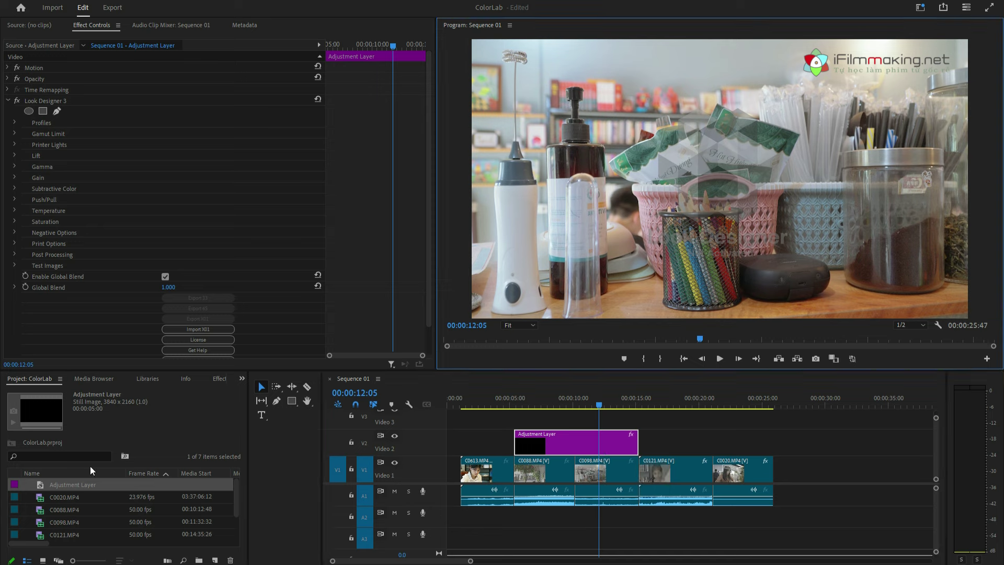
Open the ungraded C0098.MP4 from the Project panel for comparison
left_click(62, 498)
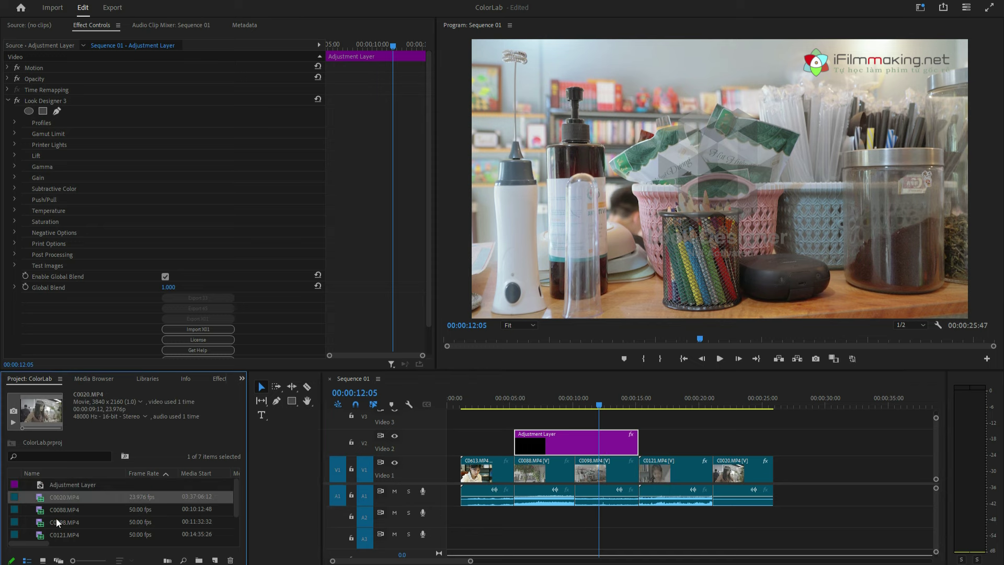
left_click(40, 510)
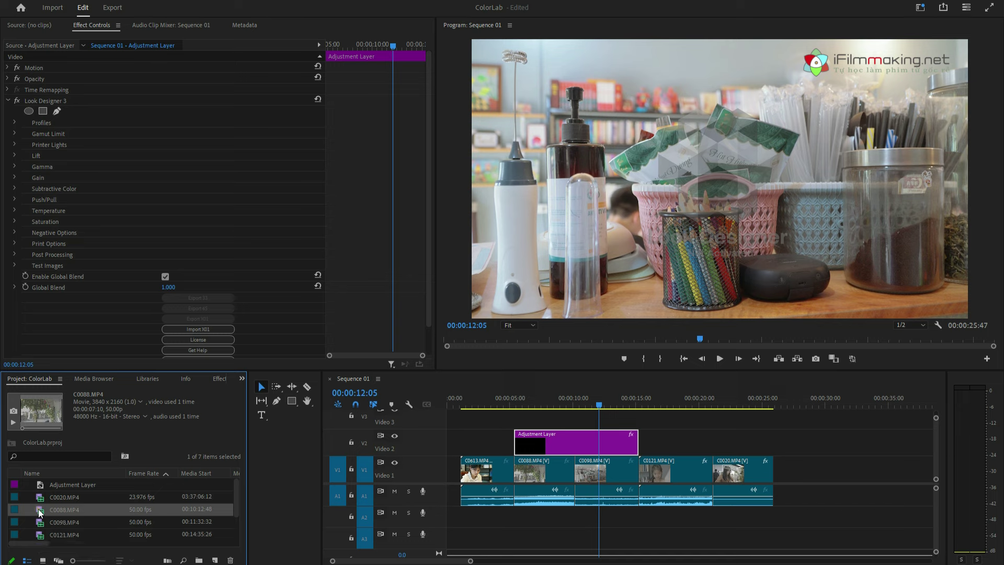
double_click(42, 522)
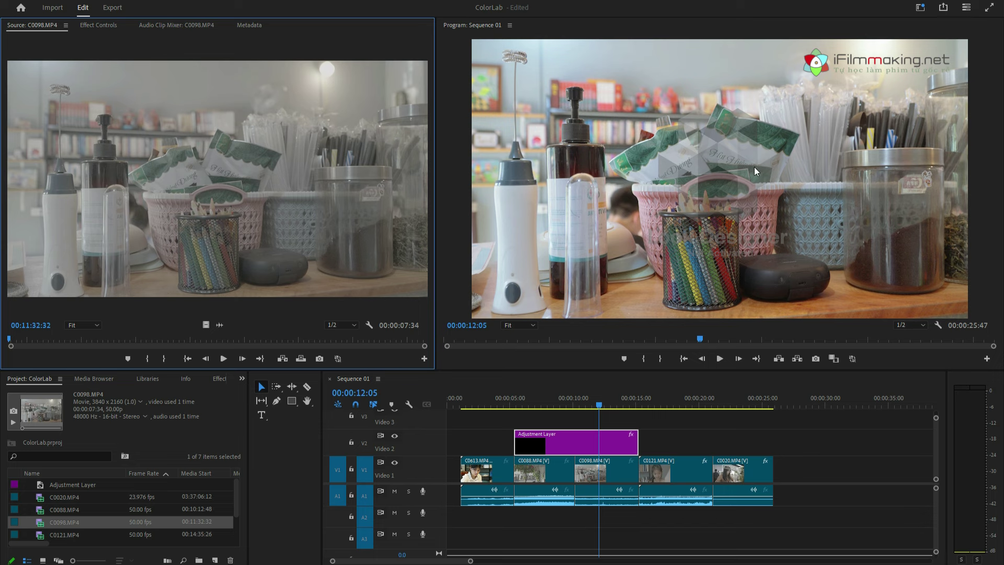
Select clip C0020 and open Look Designer 3's license key window from Effect Controls
left_click(742, 469)
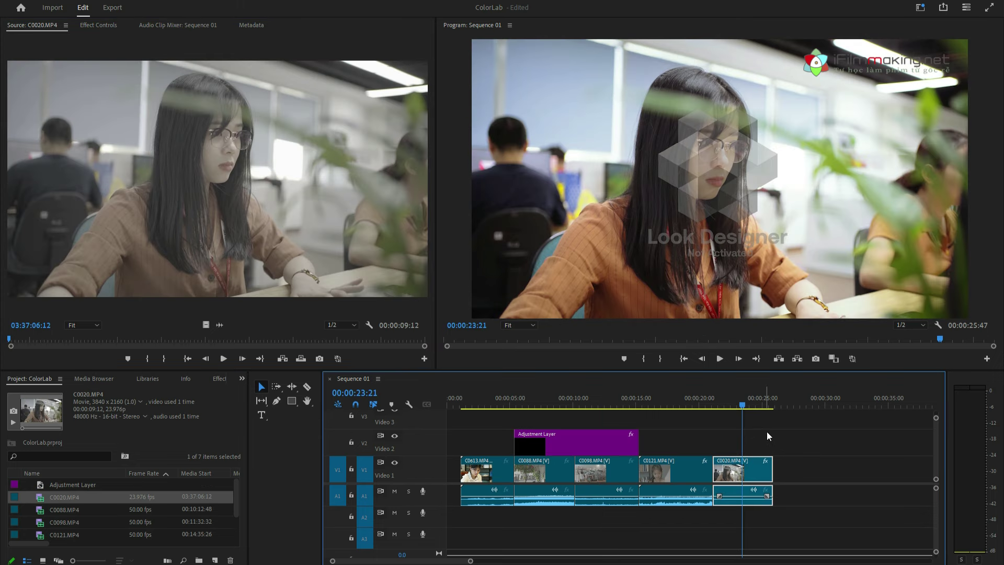
left_click(746, 470)
left_click(96, 23)
scroll(214, 309, "down", 1)
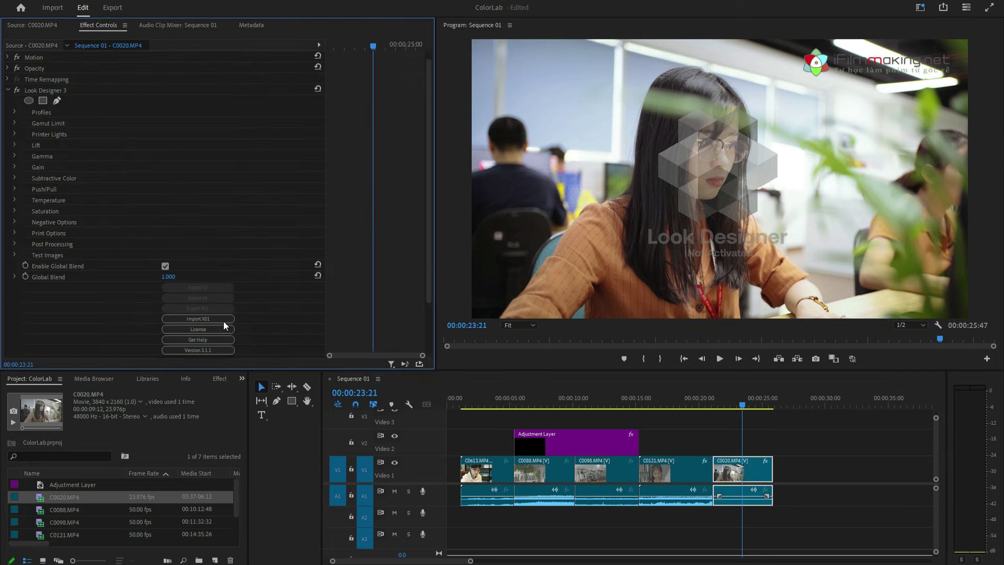
left_click(210, 319)
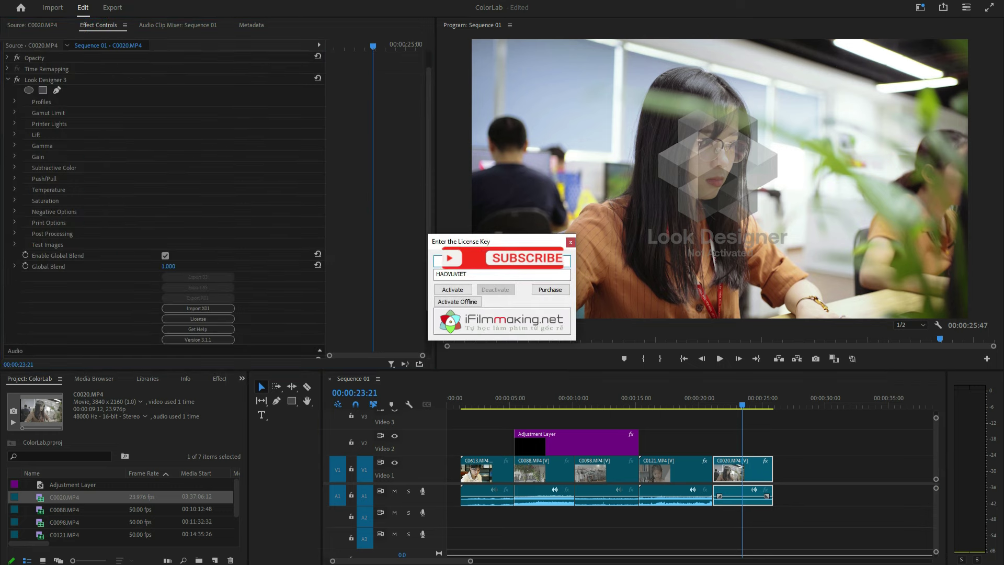
Activate Look Designer 3 with the entered license key to remove the watermark
left_click(453, 290)
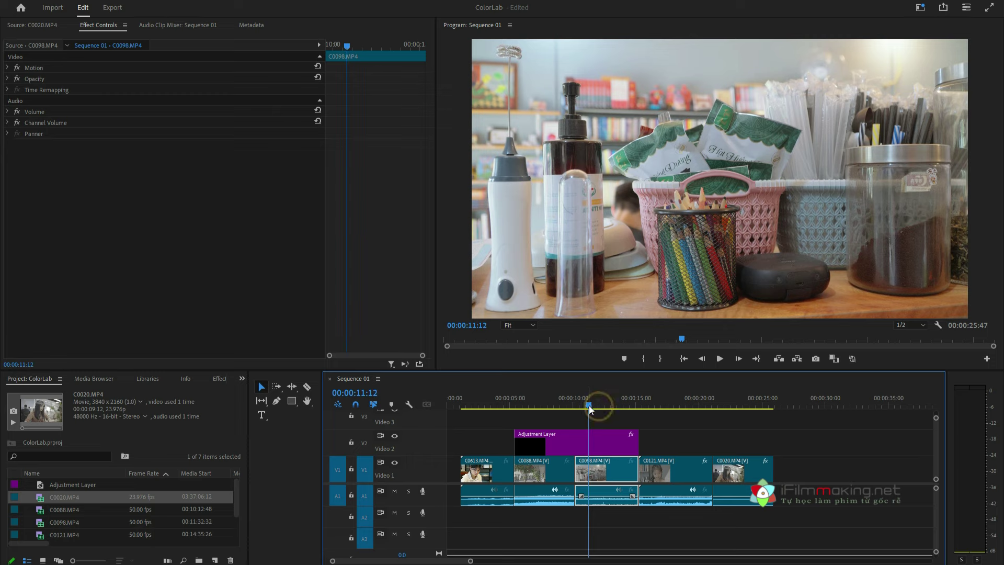
left_click(591, 405)
mouse_move(597, 403)
left_mouse_down()
mouse_move(589, 408)
mouse_move(614, 410)
left_mouse_up()
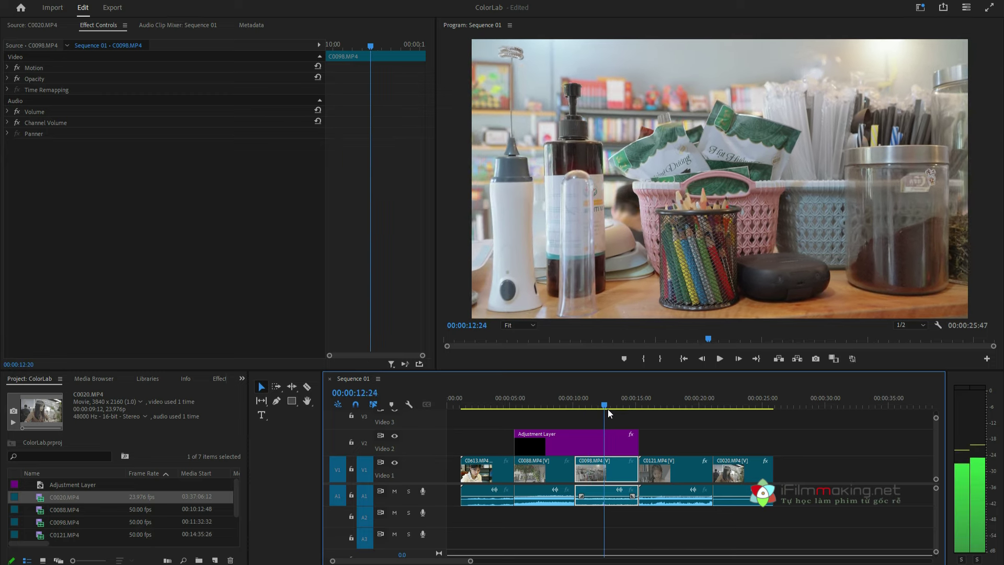
left_click(683, 180)
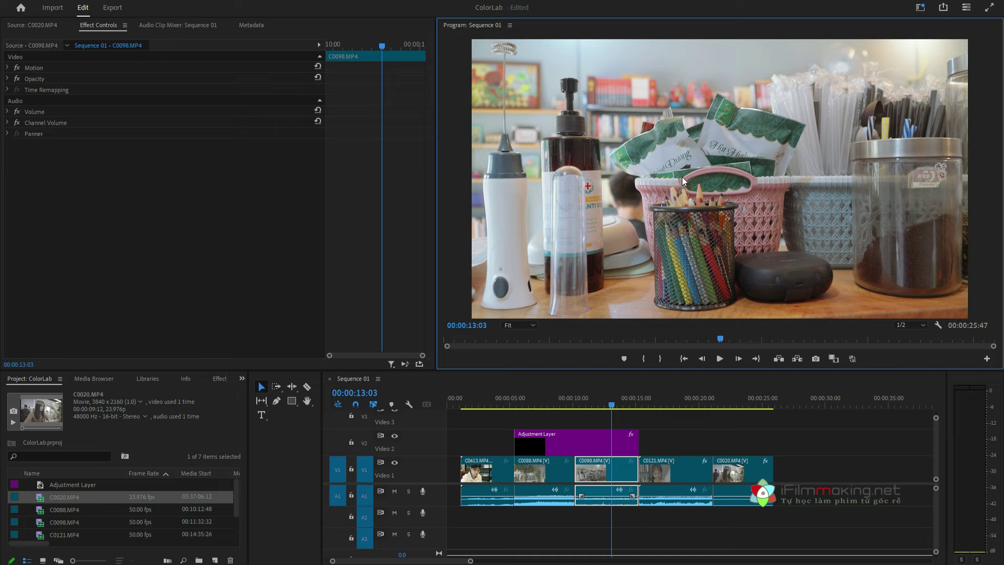
key("grave")
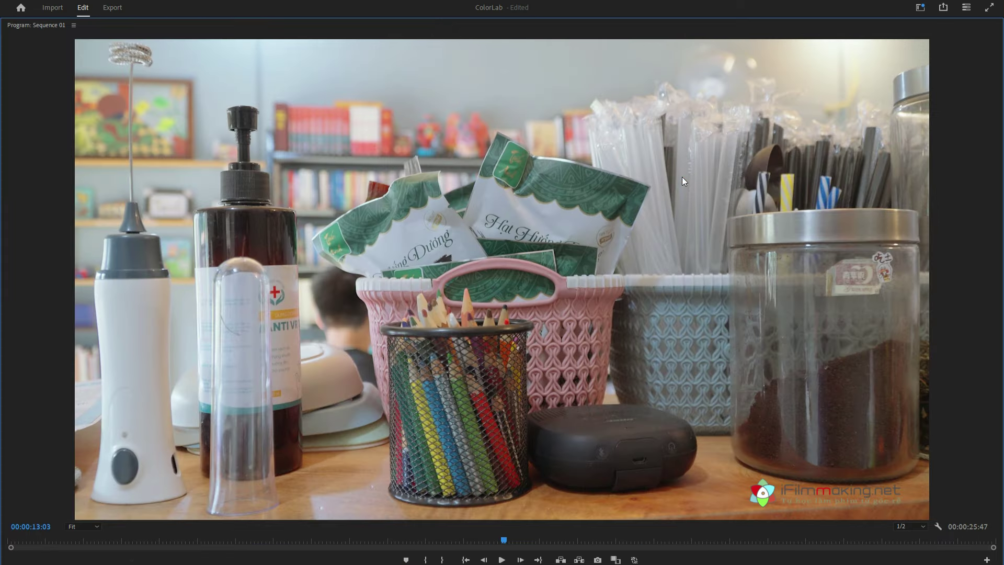
key("space")
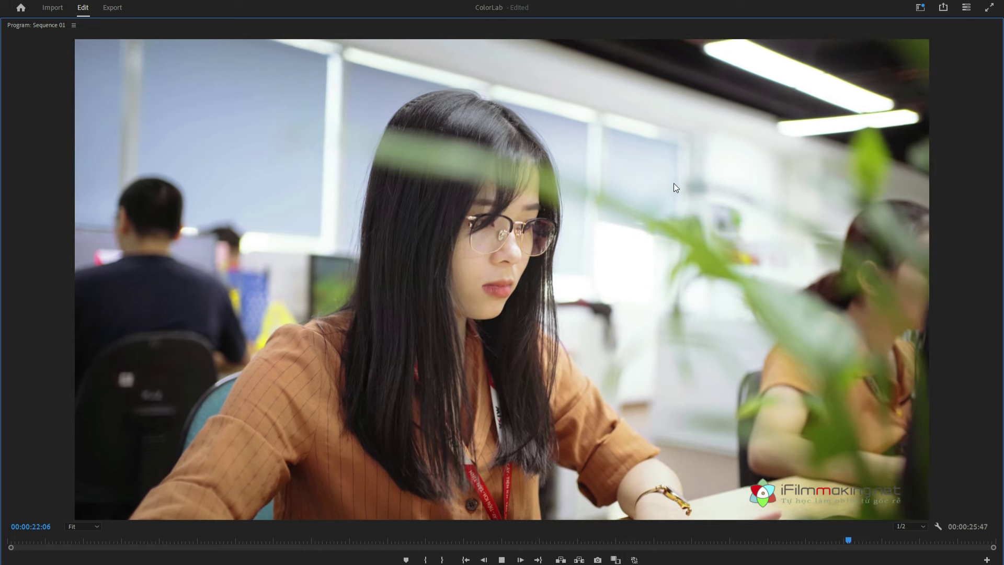
Stop sequence playback and return to the full editing workspace
key("grave")
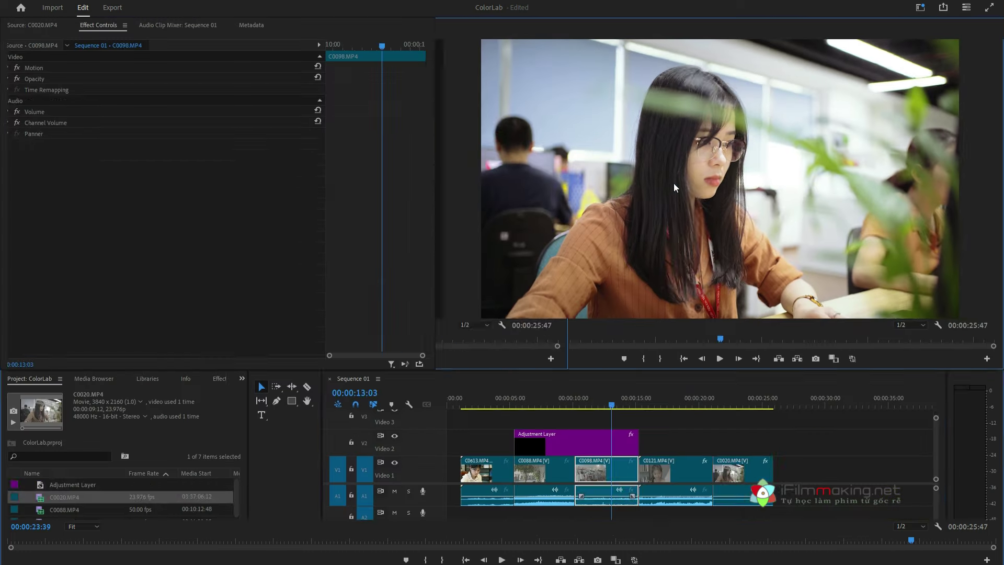
key("space")
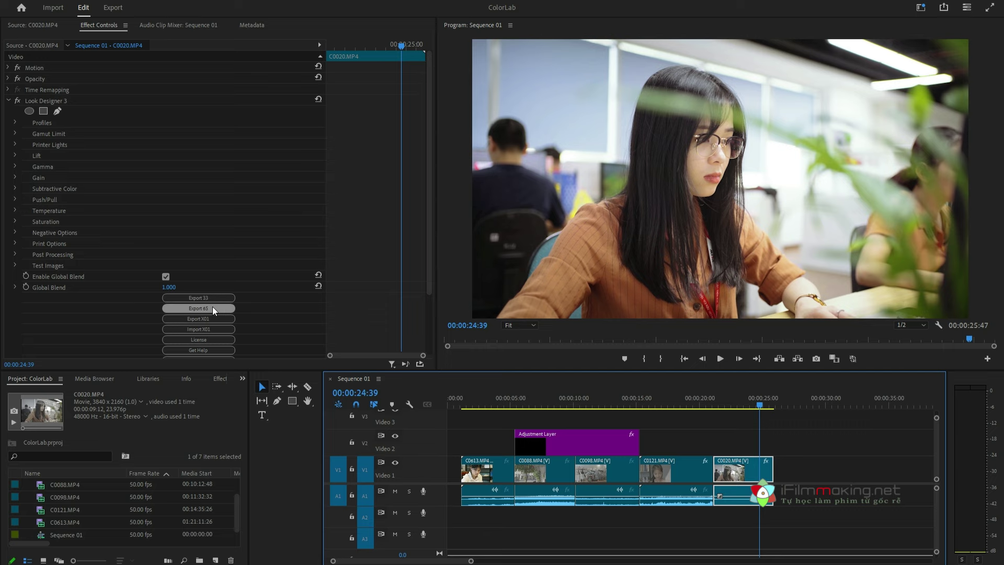
Export the look as a 33-point LUT, SONY_SLOG3_SGAMUTCINE-Fuji_Eterna_8553_Negative-REC709-33.cube
left_click(209, 297)
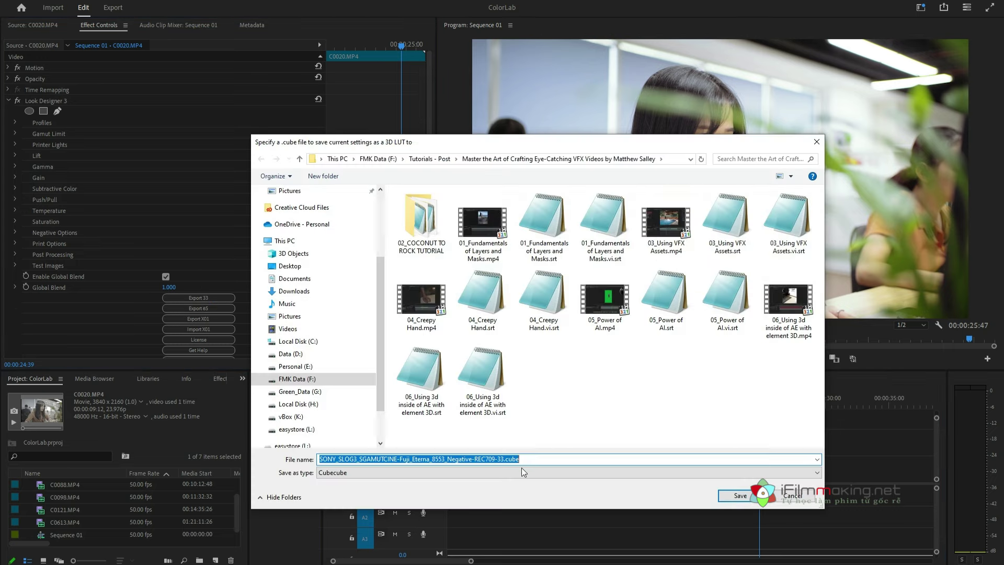
left_click(505, 459)
left_click_drag(506, 459, 519, 459)
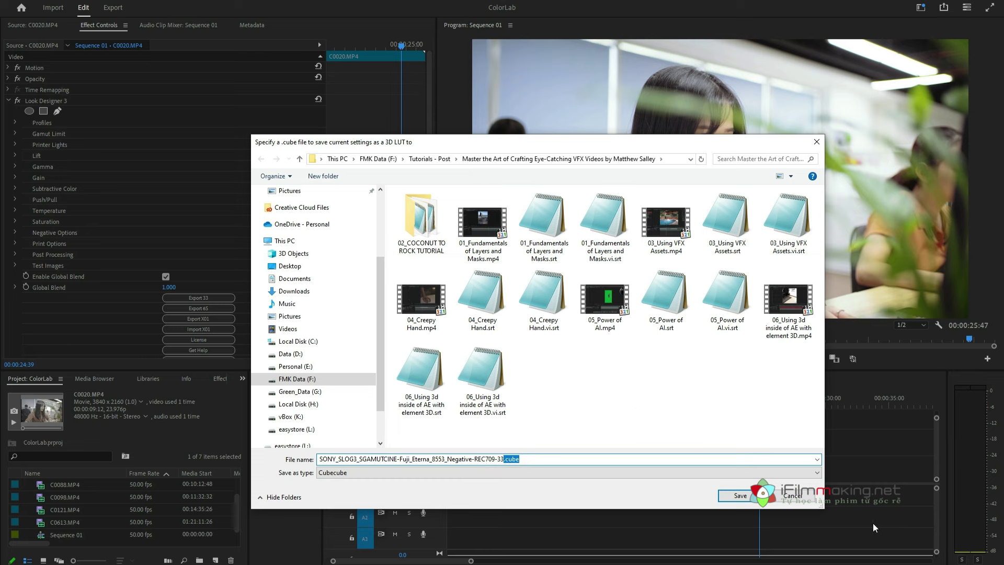
left_click(793, 497)
left_click(761, 407)
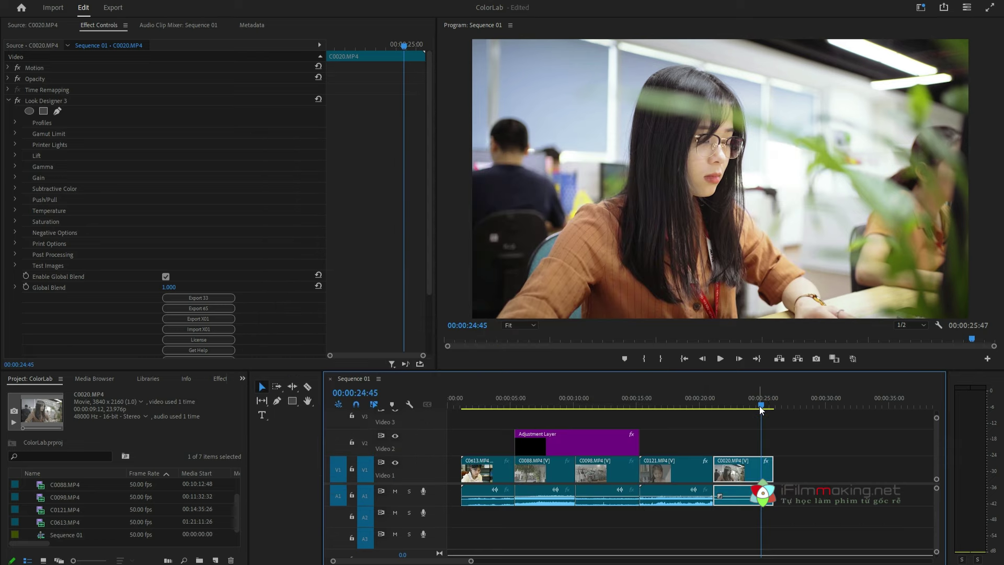